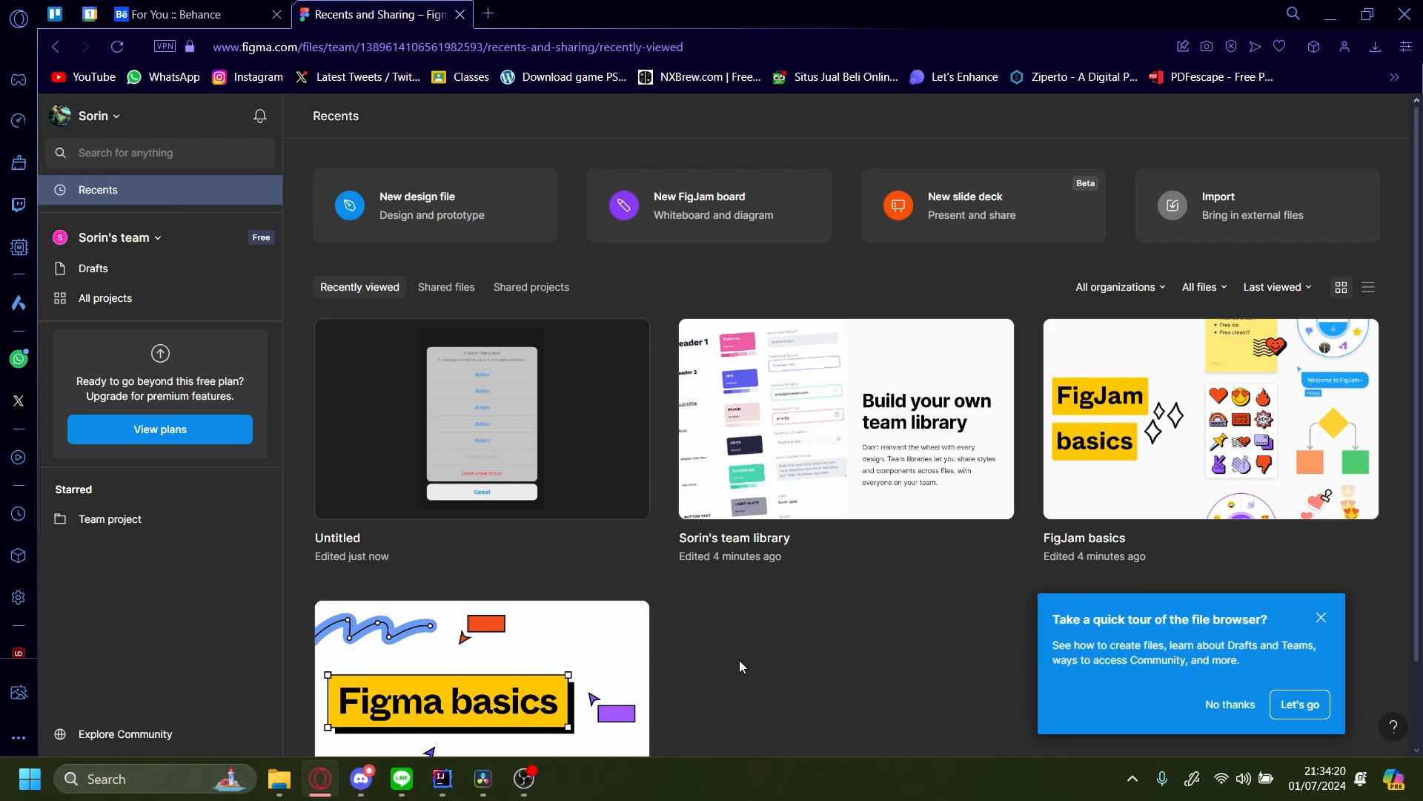
Dismiss the tour prompt and open the Untitled design file with the iOS alert sheet.
click(1321, 617)
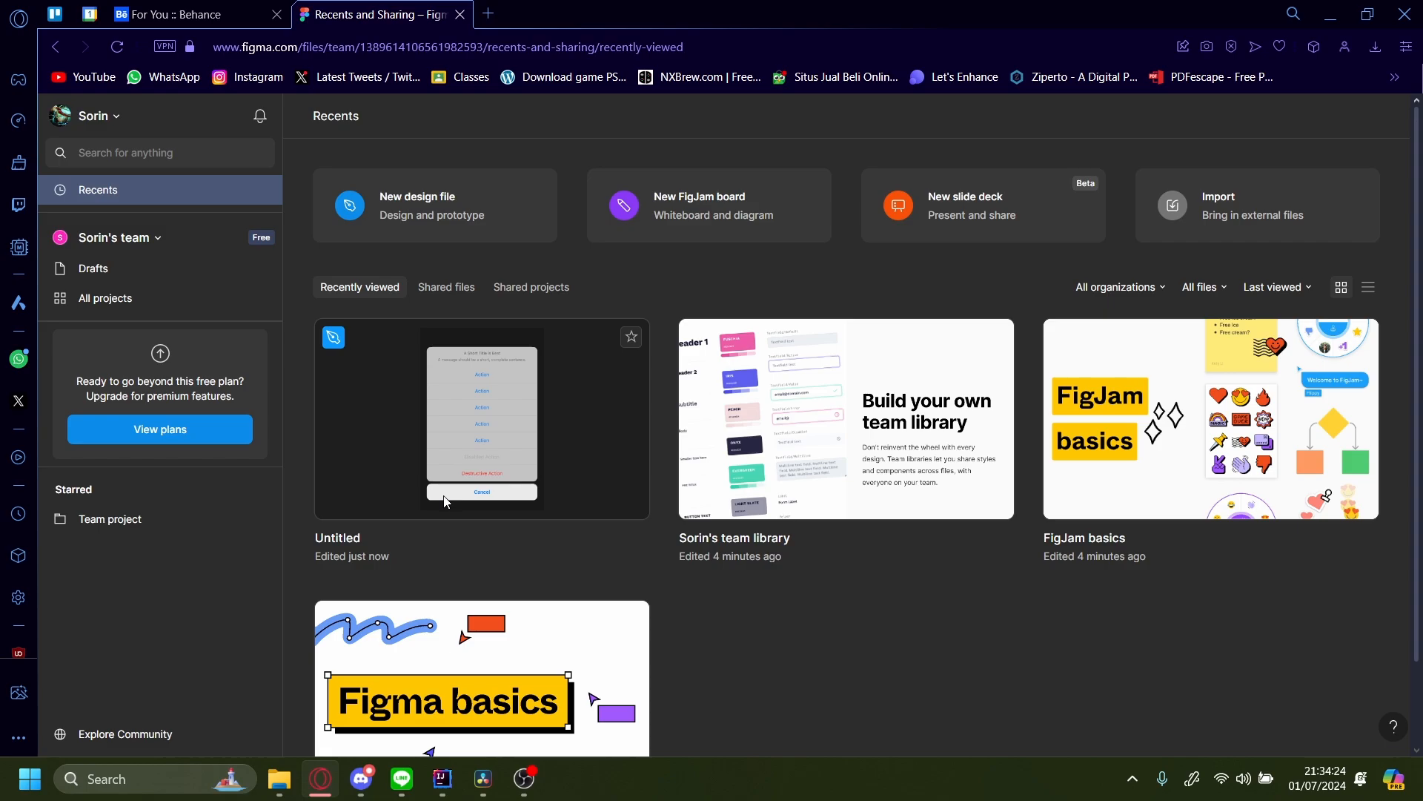
double_click(452, 462)
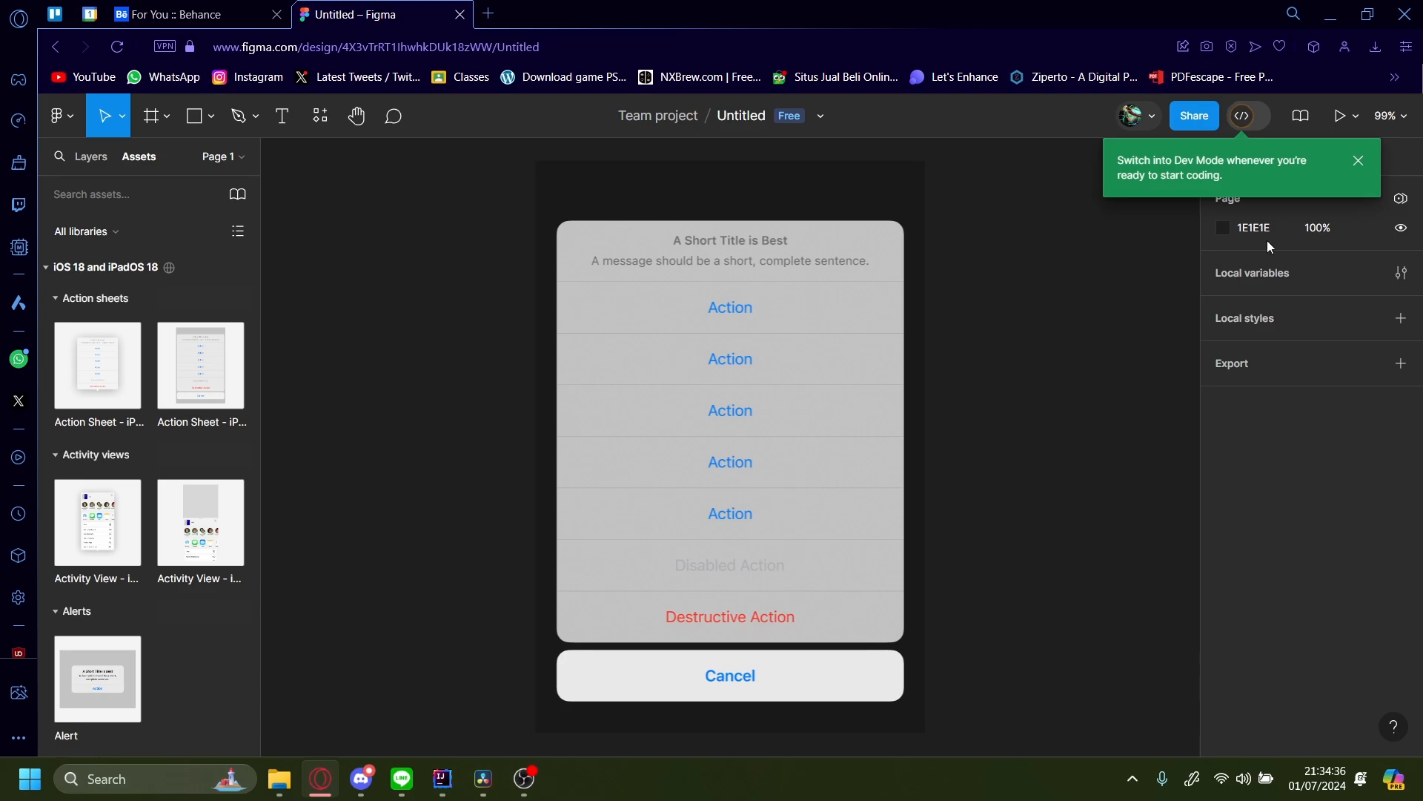
Copy the file's public embed code from Share, then switch to the Behance feed.
click(1357, 161)
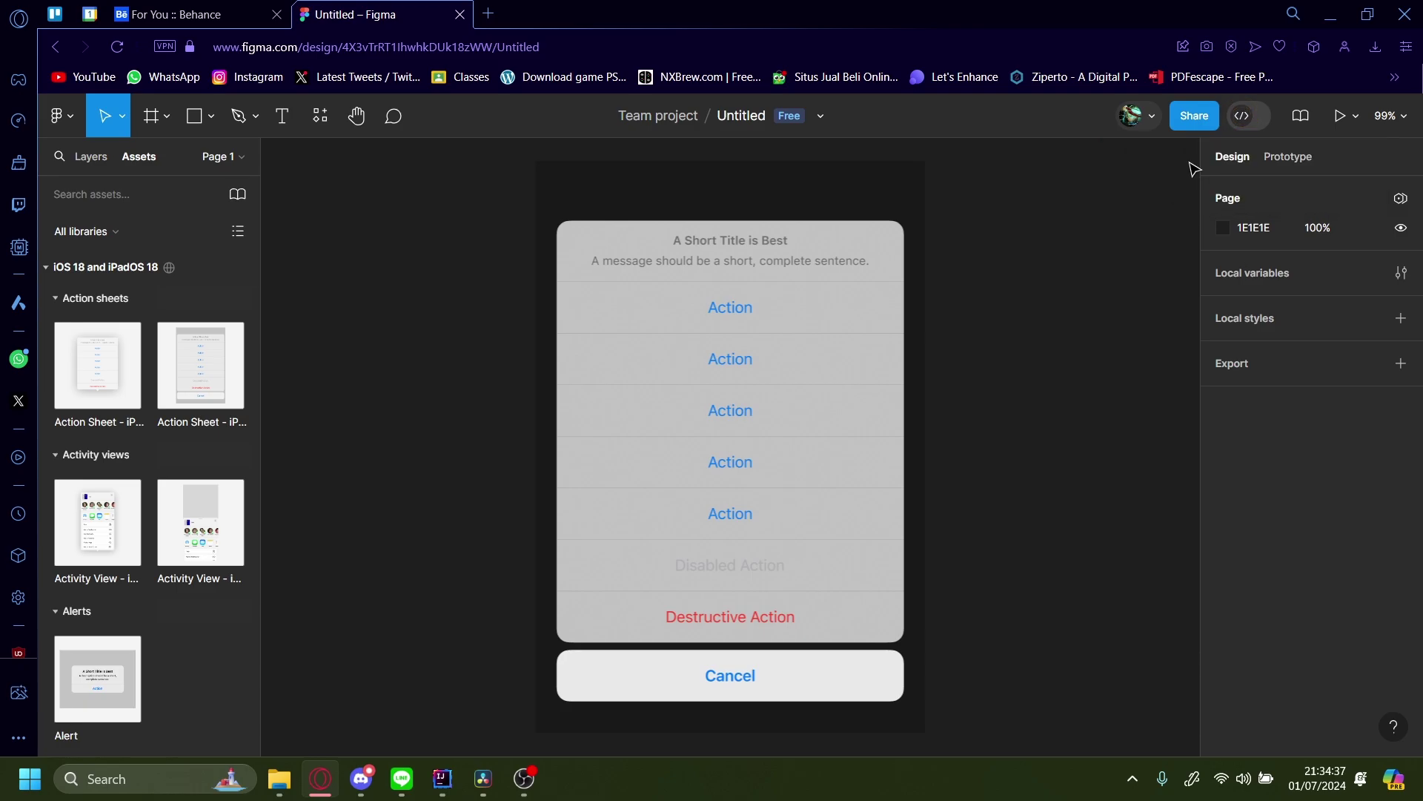
click(1202, 119)
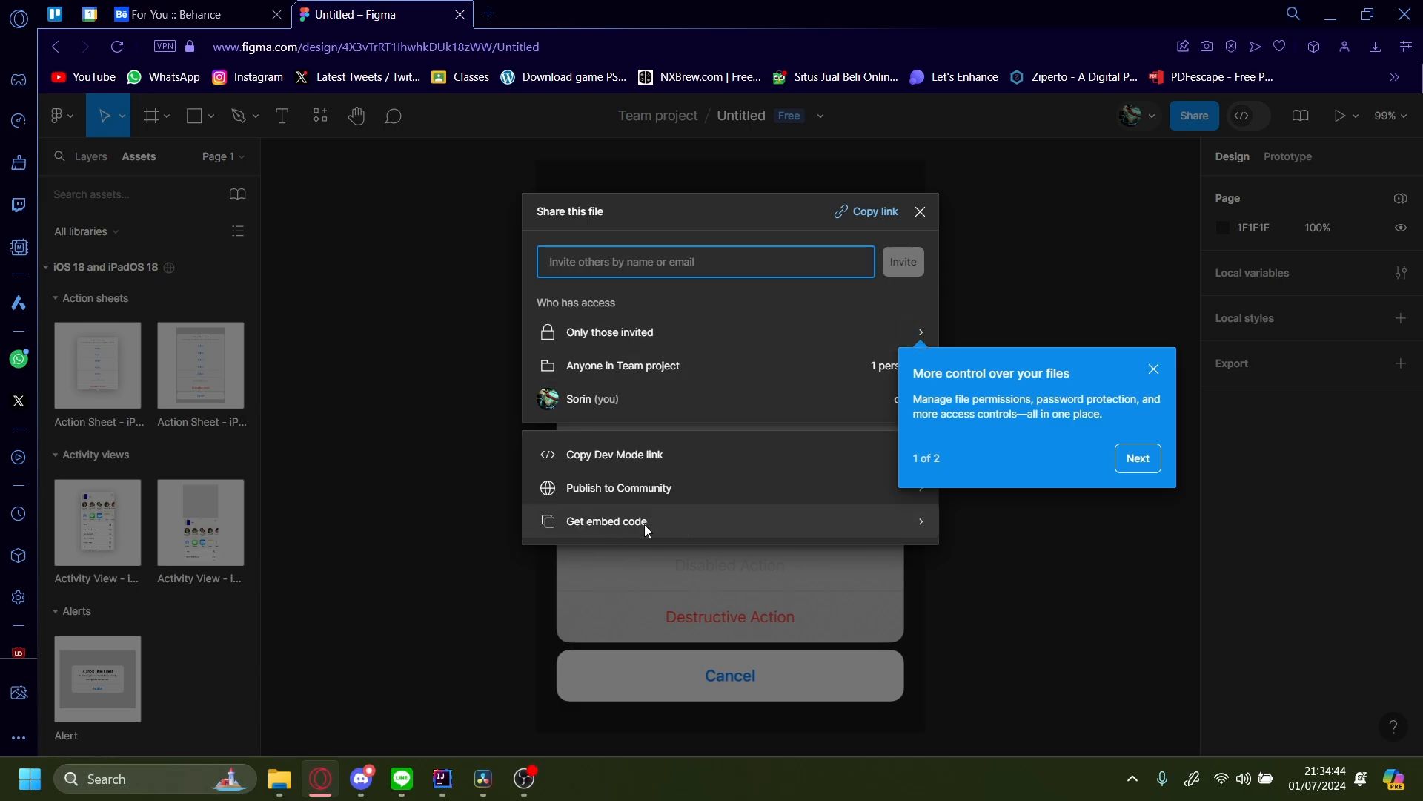
click(598, 524)
click(612, 403)
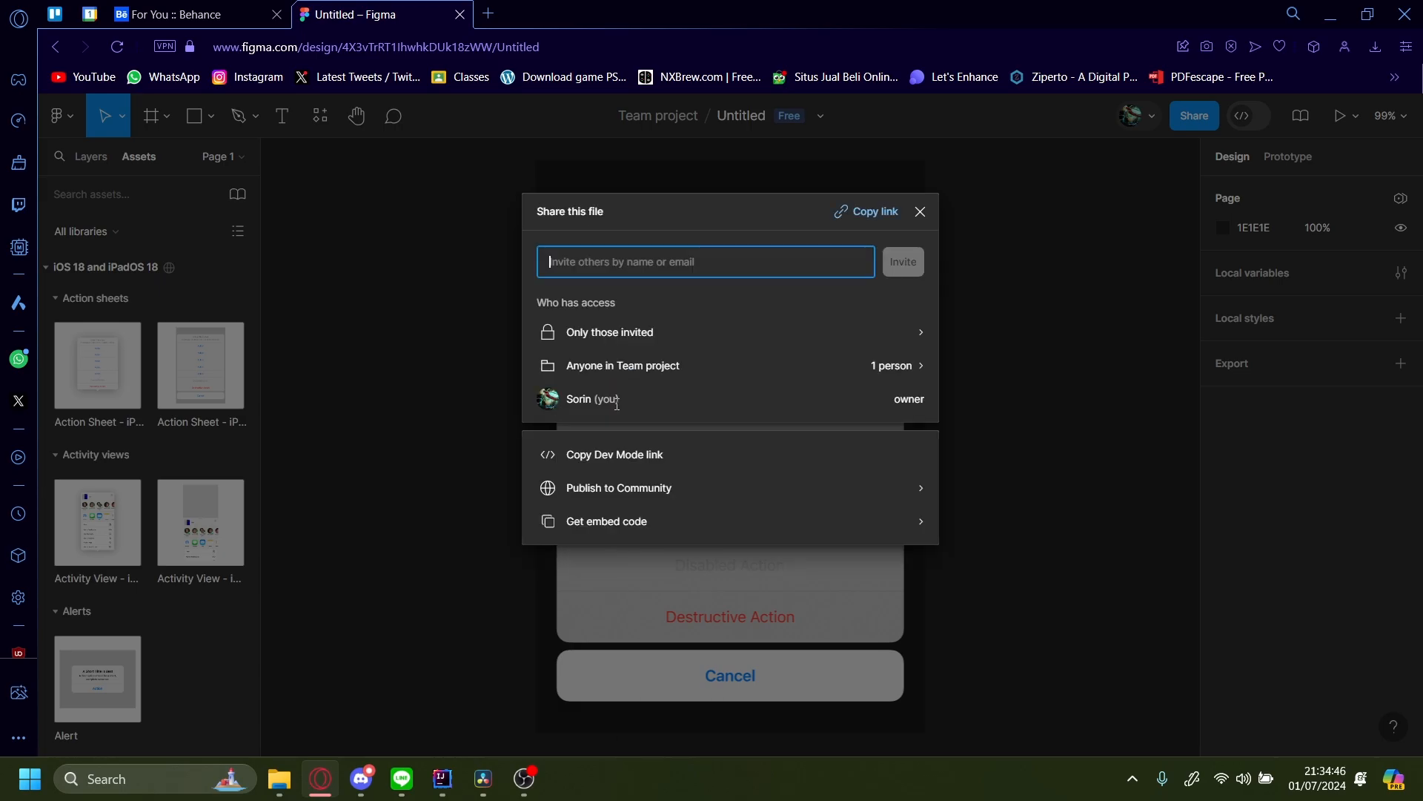
click(184, 14)
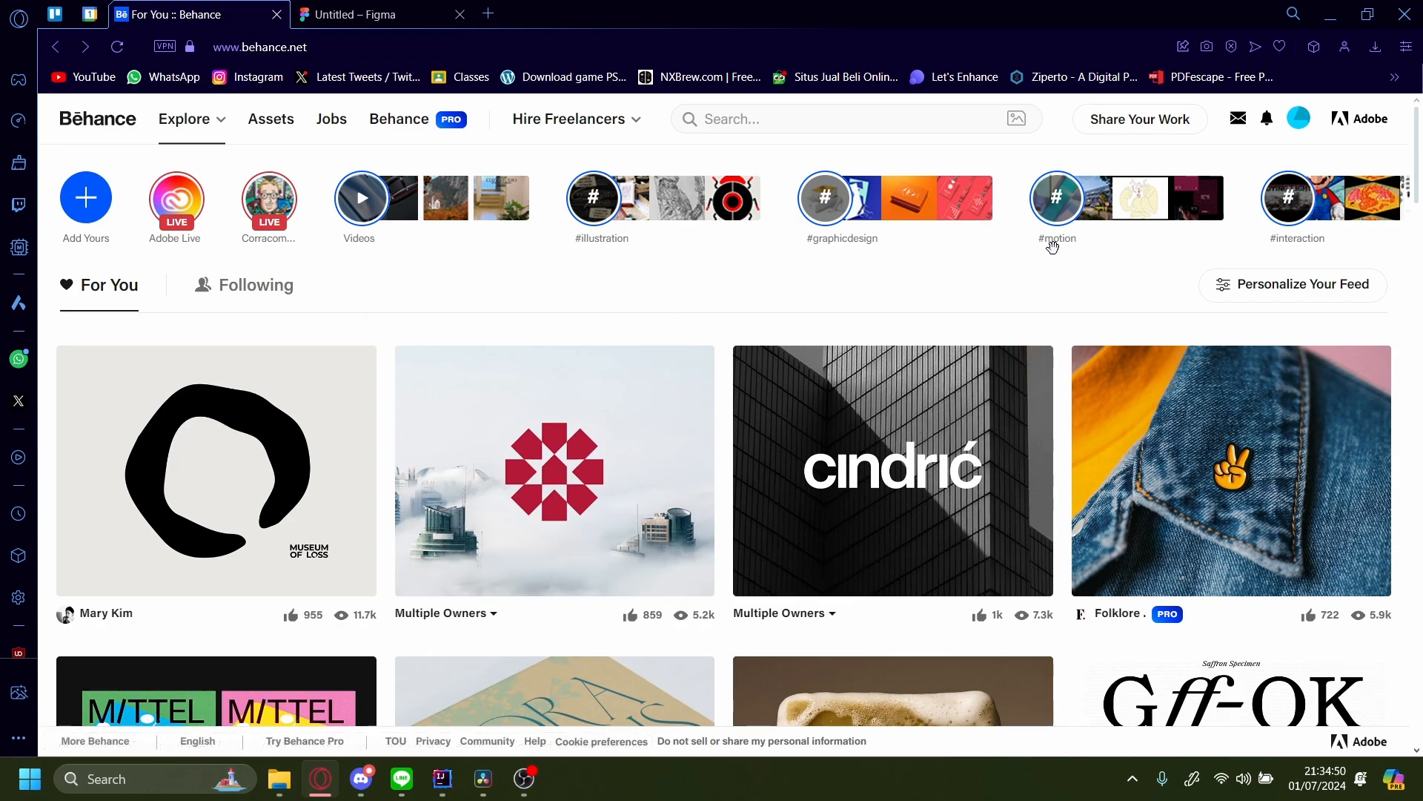
Start a new Behance project from Share Your Work.
click(1141, 127)
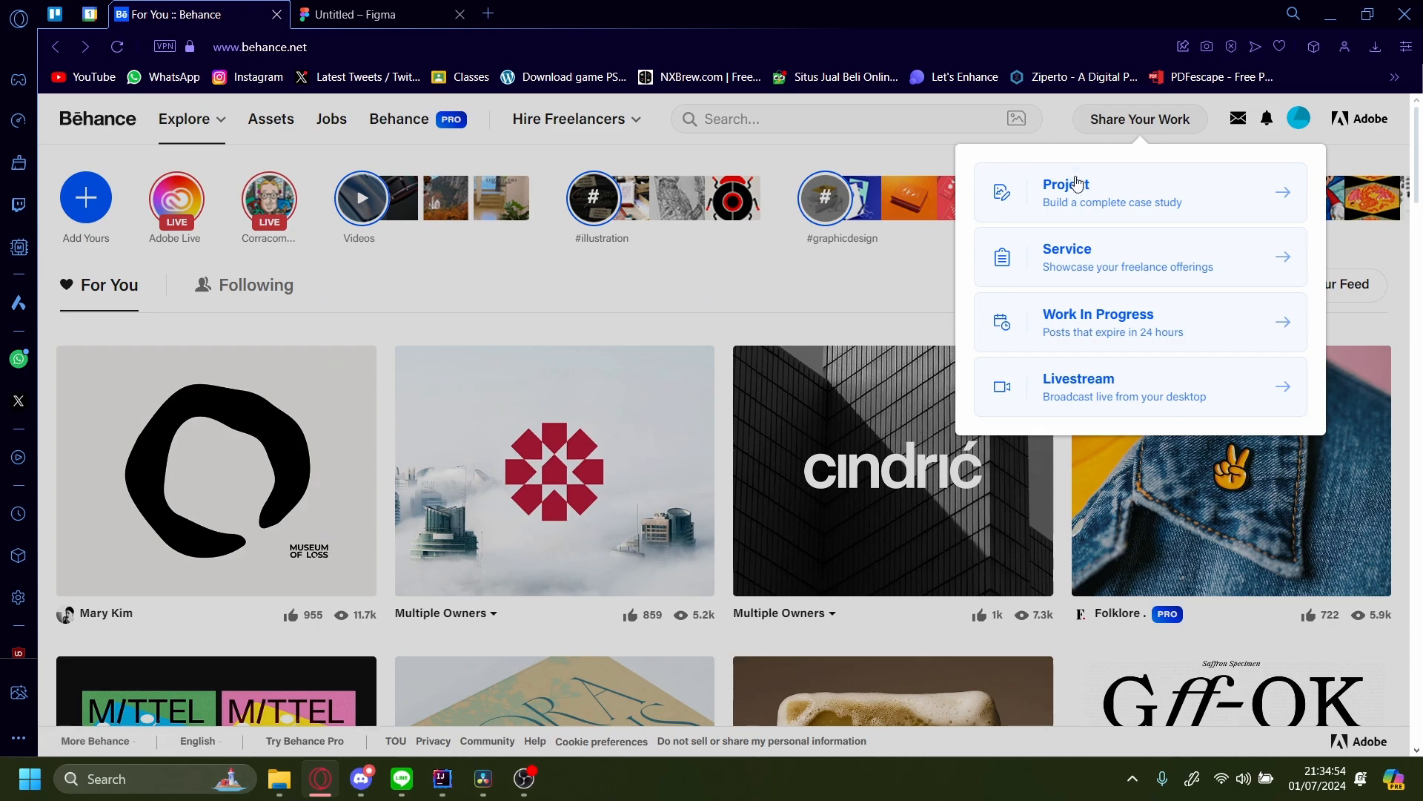
click(1096, 205)
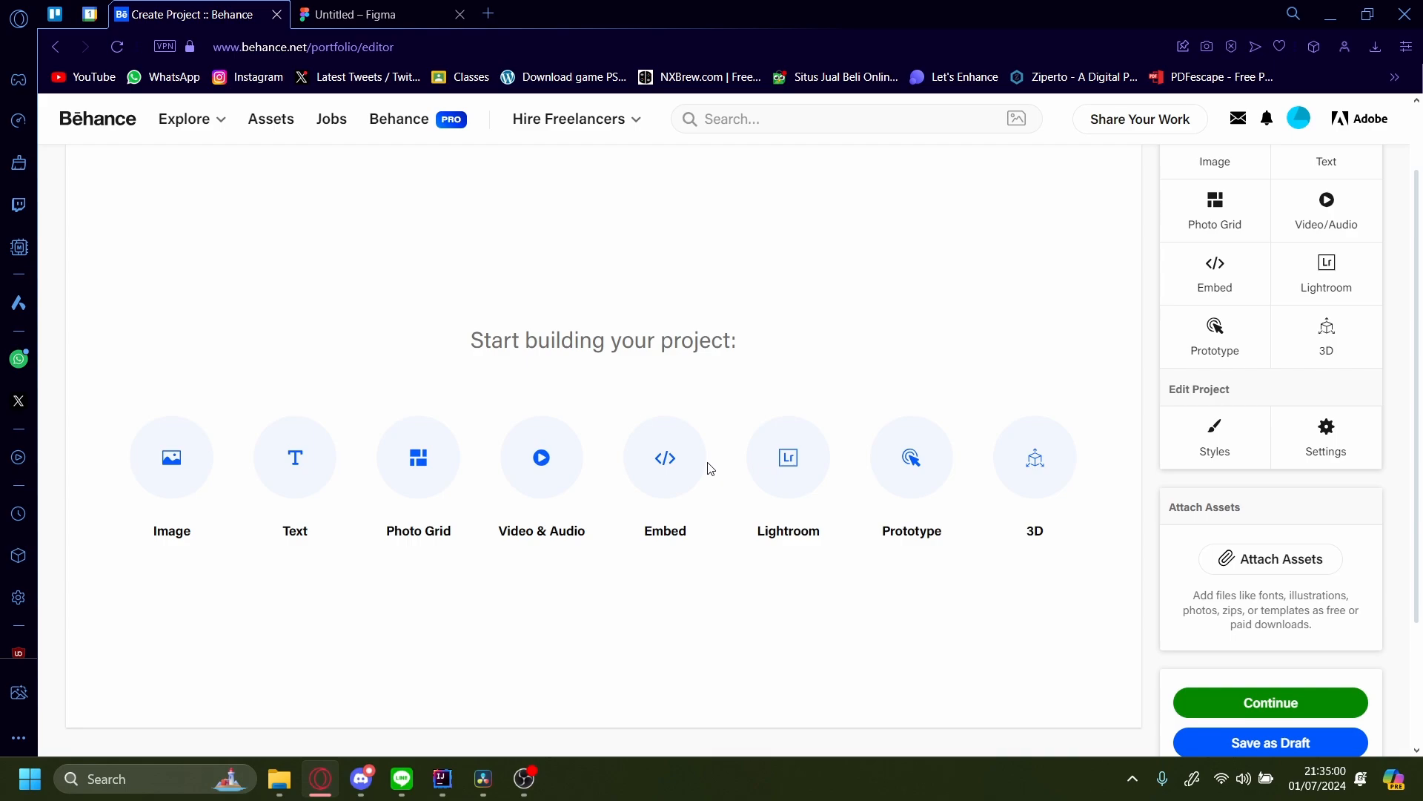
scroll(1013, 401, up, 1)
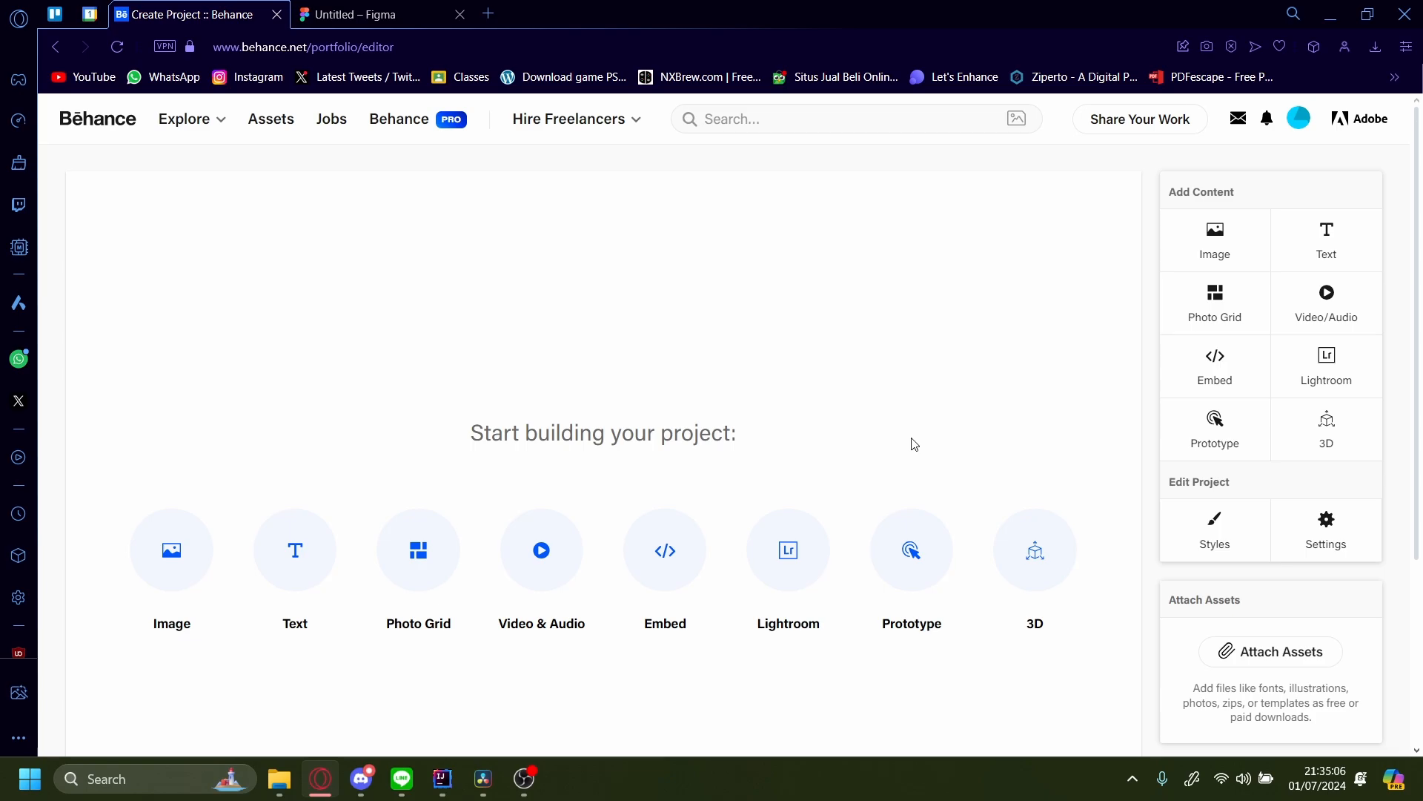
Paste the Figma embed code into an embed block and pan the embedded prototype.
click(675, 569)
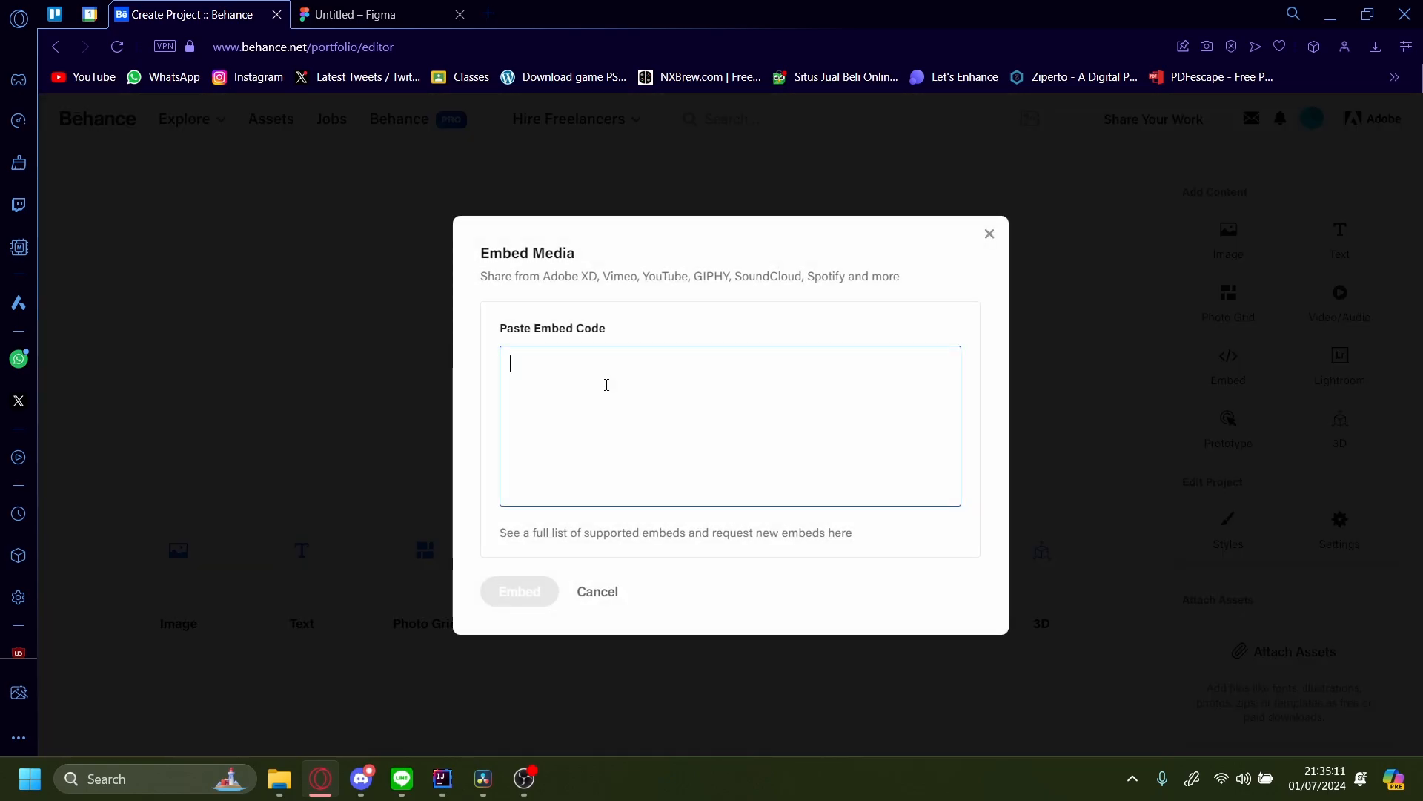
key(ctrl+v)
click(518, 590)
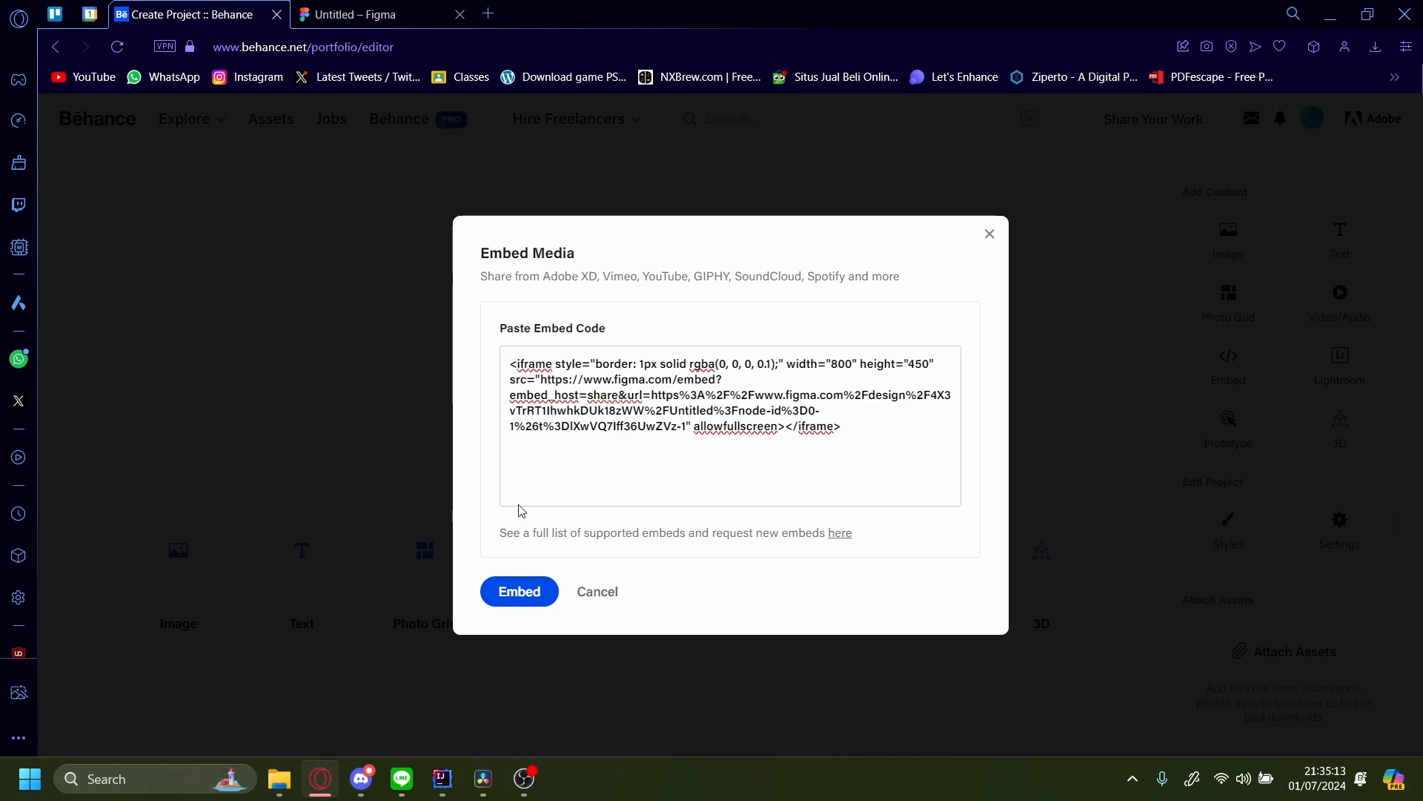
click(519, 591)
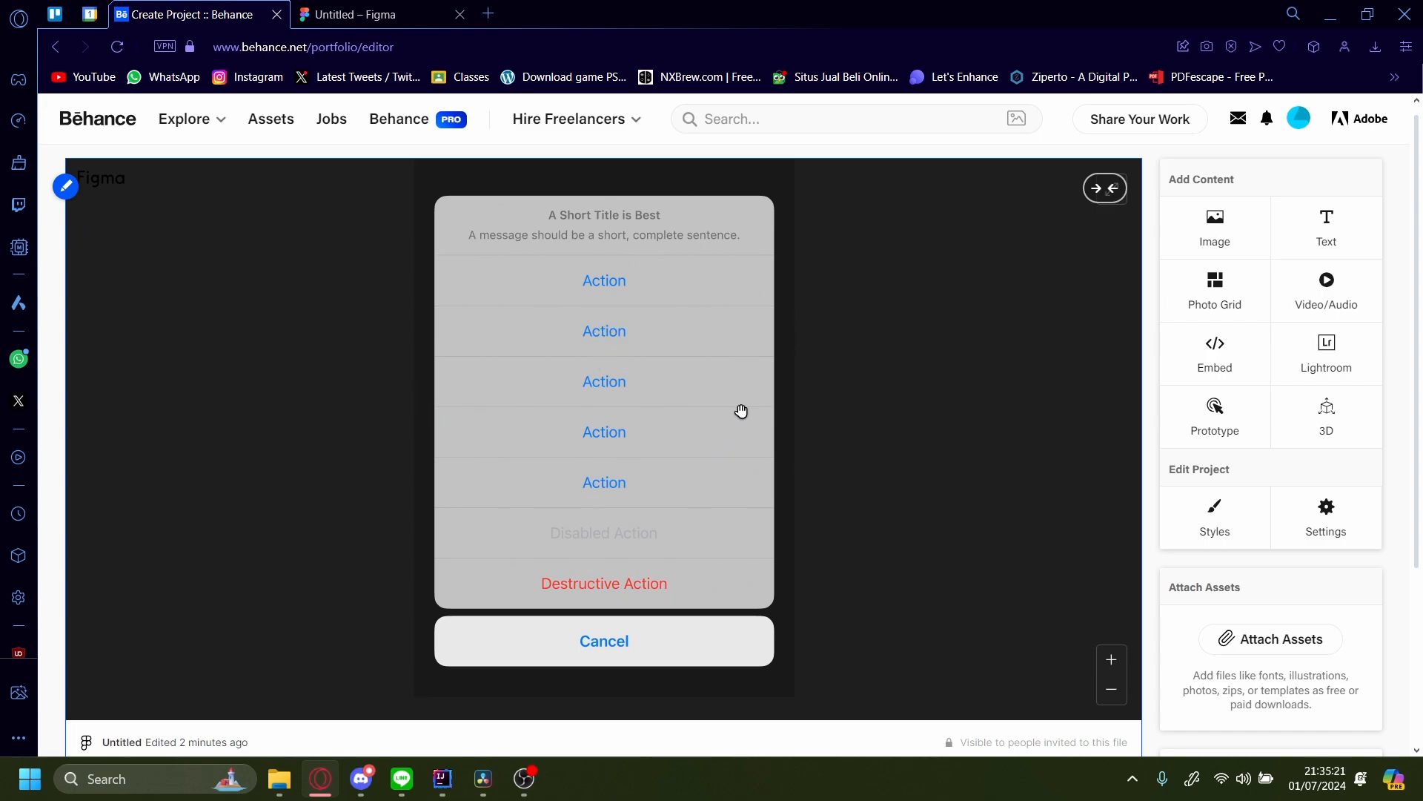
mouse_move(596, 357)
mouse_down()
mouse_move(553, 416)
mouse_move(449, 341)
mouse_move(737, 355)
mouse_move(516, 345)
mouse_move(652, 416)
mouse_move(674, 404)
mouse_move(611, 416)
mouse_up()
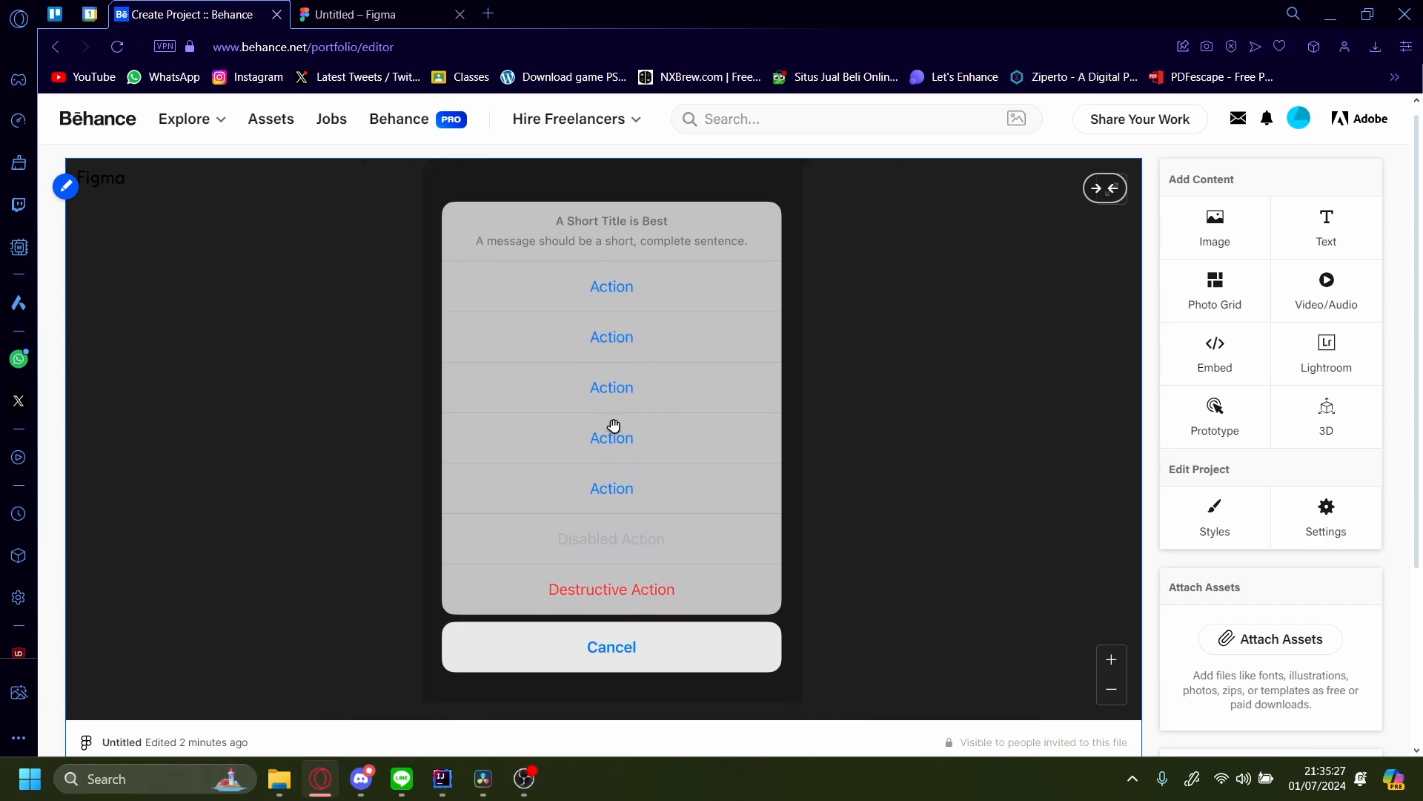
Copy the Figma file's embed code again and return to the Behance project editor.
click(364, 13)
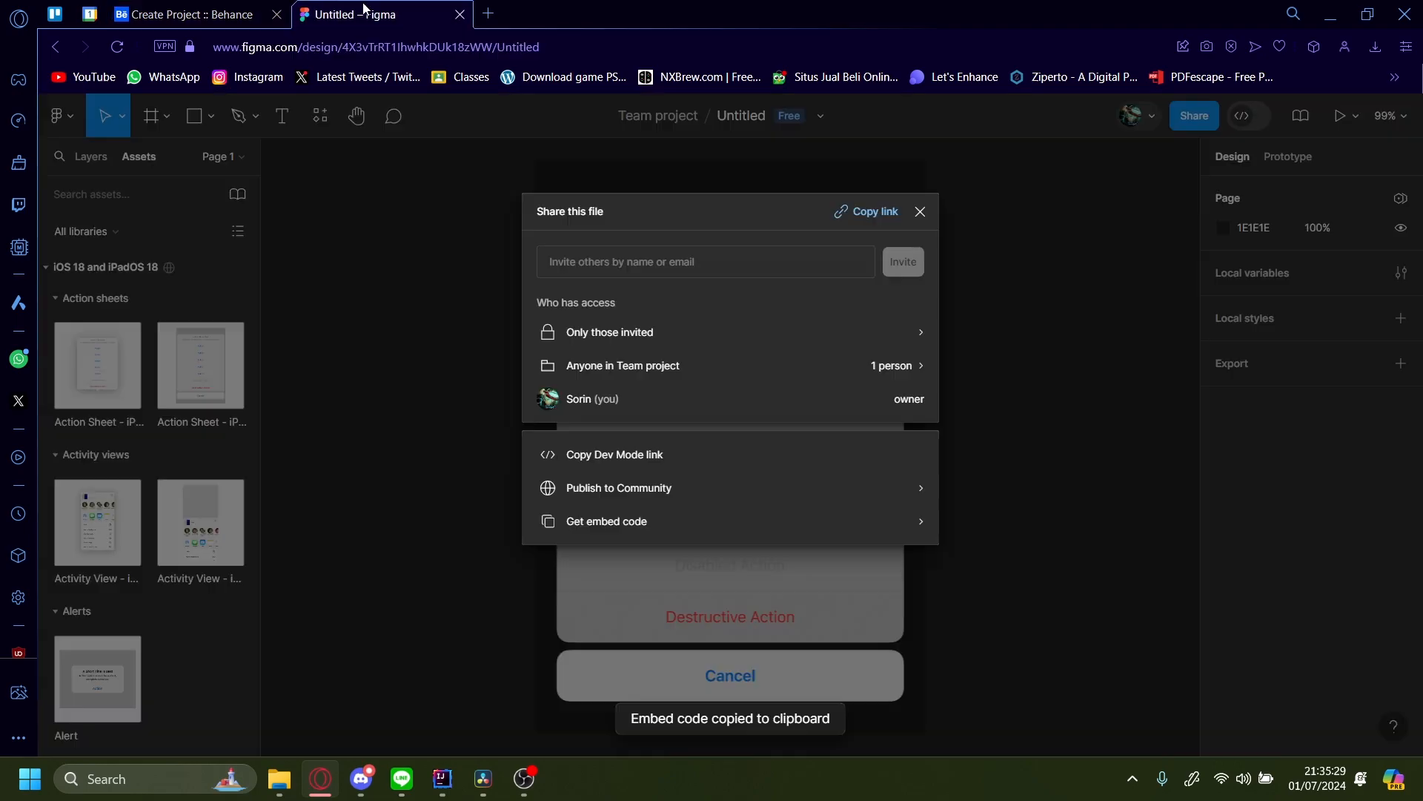
click(350, 231)
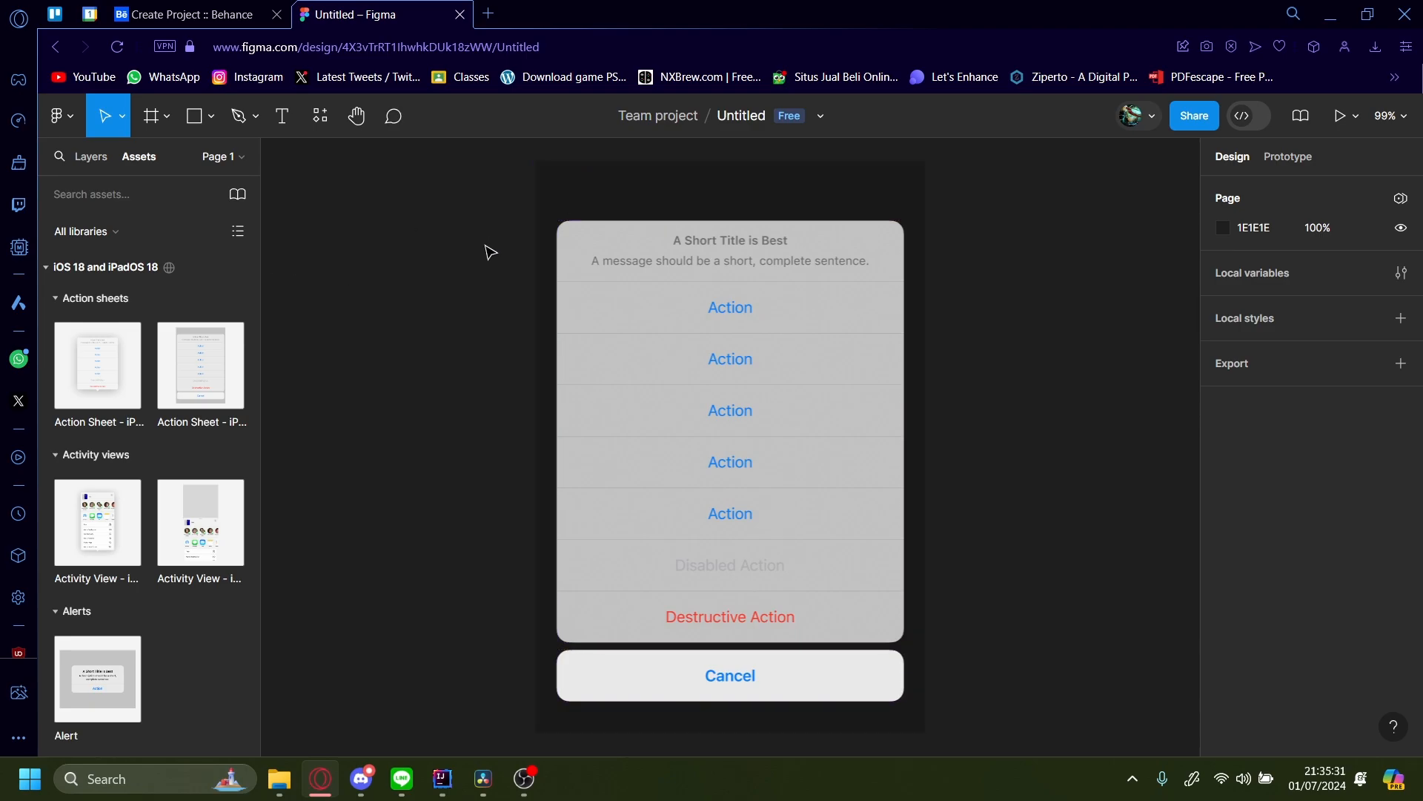
click(1195, 115)
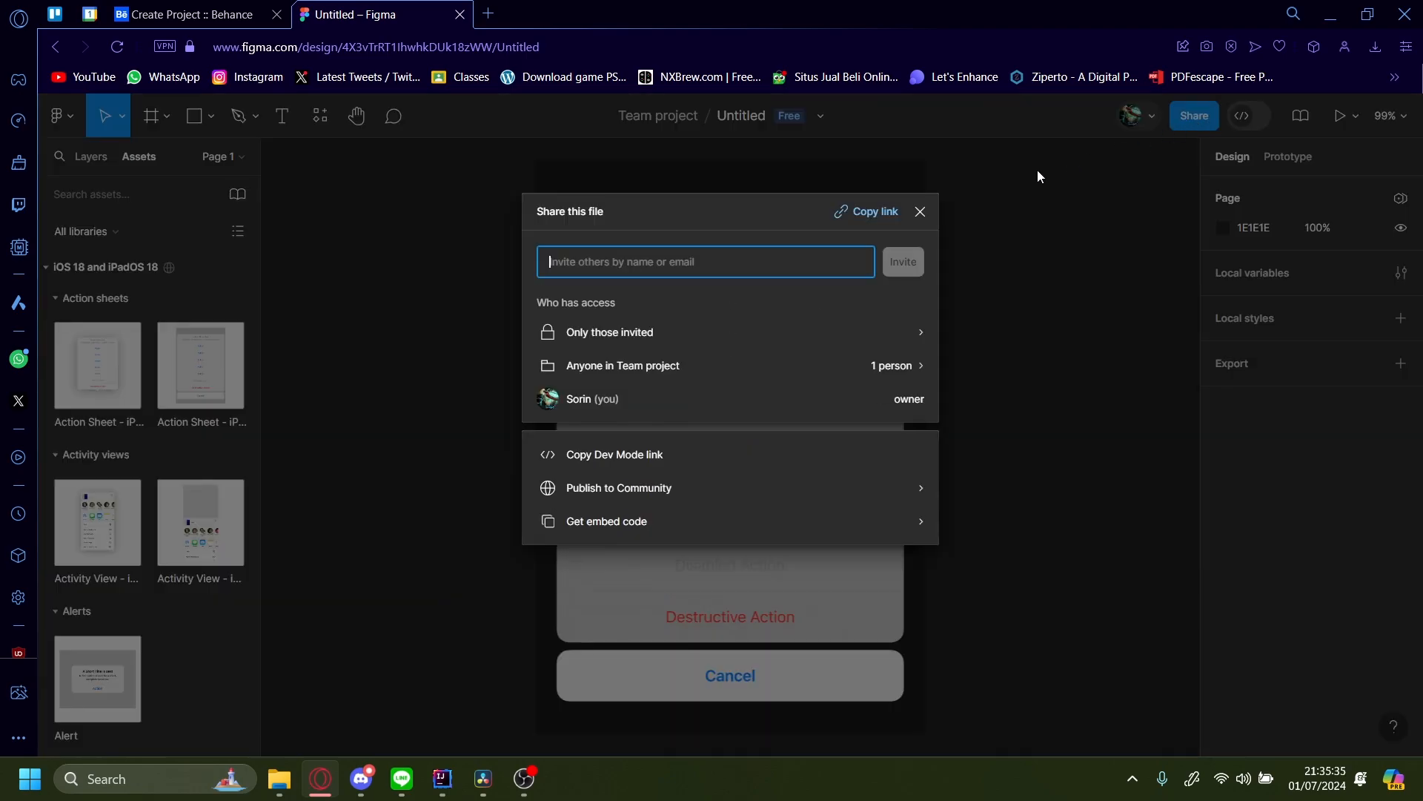
click(603, 514)
click(606, 399)
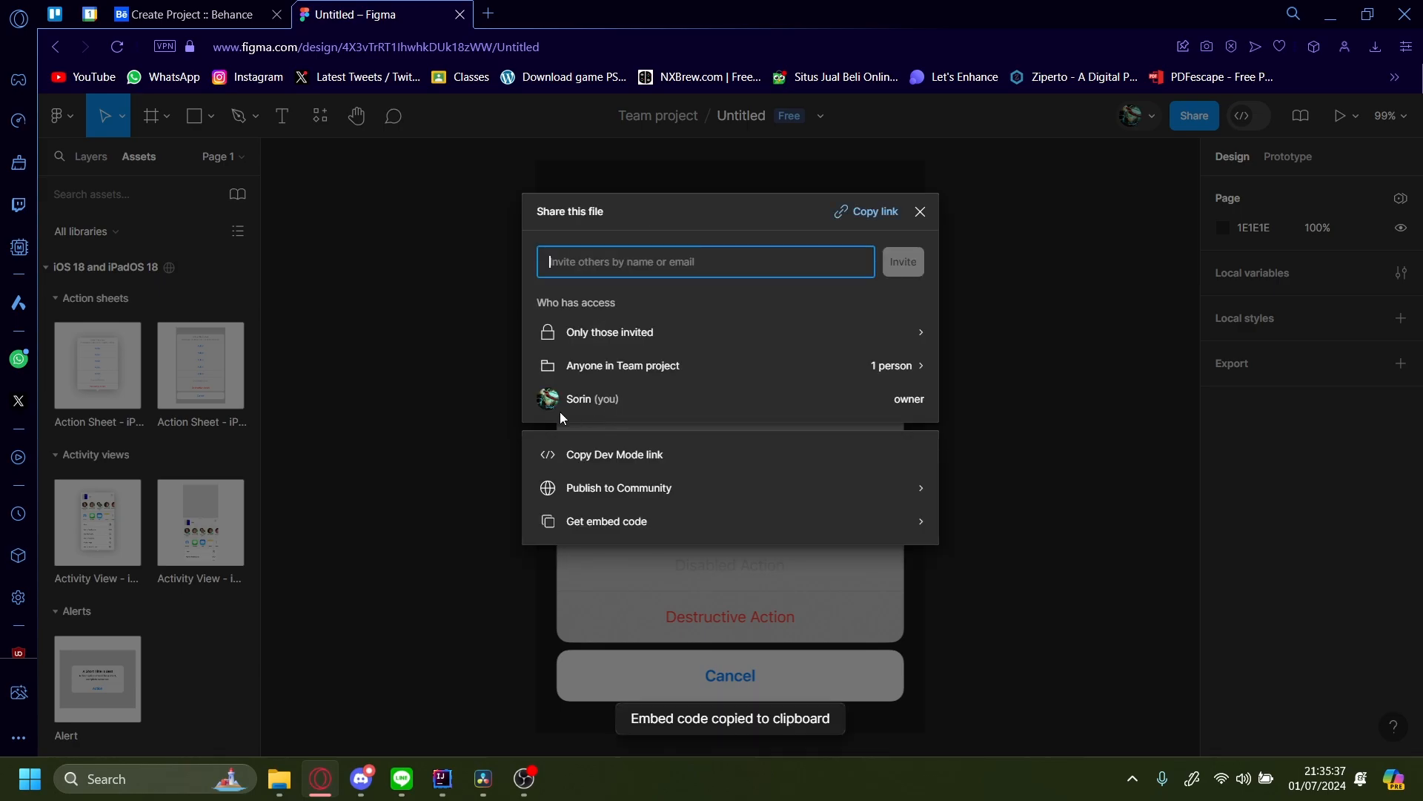
key(Escape)
key(ctrl+shift+Tab)
scroll(673, 402, down, 1)
scroll(674, 401, down, 2)
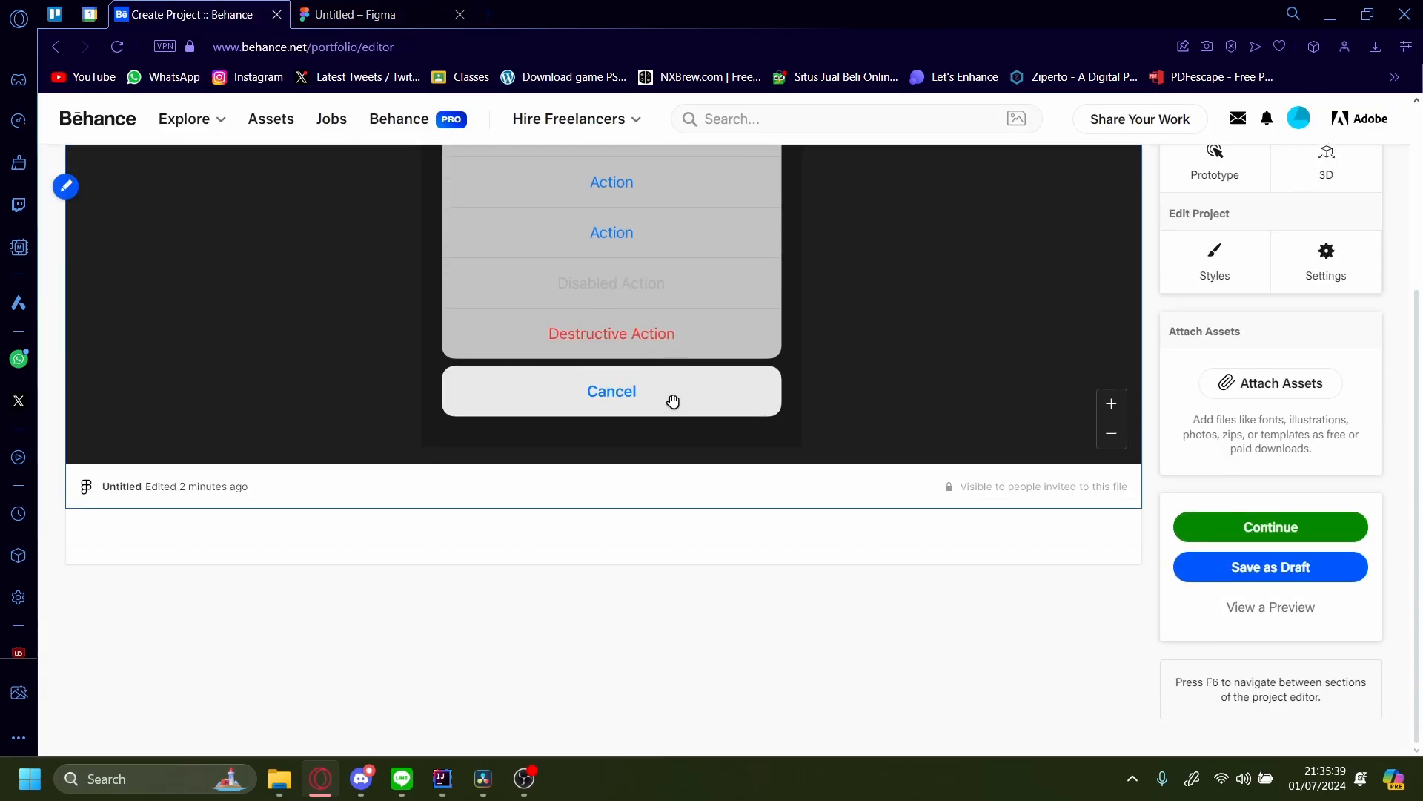
scroll(1211, 332, up, 2)
Add a second embed block with the newly pasted Figma code.
click(1211, 295)
text(<iframe style="border: 1px solid rgba(0, 0, 0, 0.1);" width="800" height="450" src="https://www.figma.com/embed?embed_host=share&url=https%3A%2F%2Fwww.figma.com%2Fdesign%2F4X3vTrRT1IhwhkDUk18zWW%2FUntitled%3Fnode-id%3D0-1%26t%3DlXwVQ7Iff36UwZVz-1" allowfullscreen></iframe>)
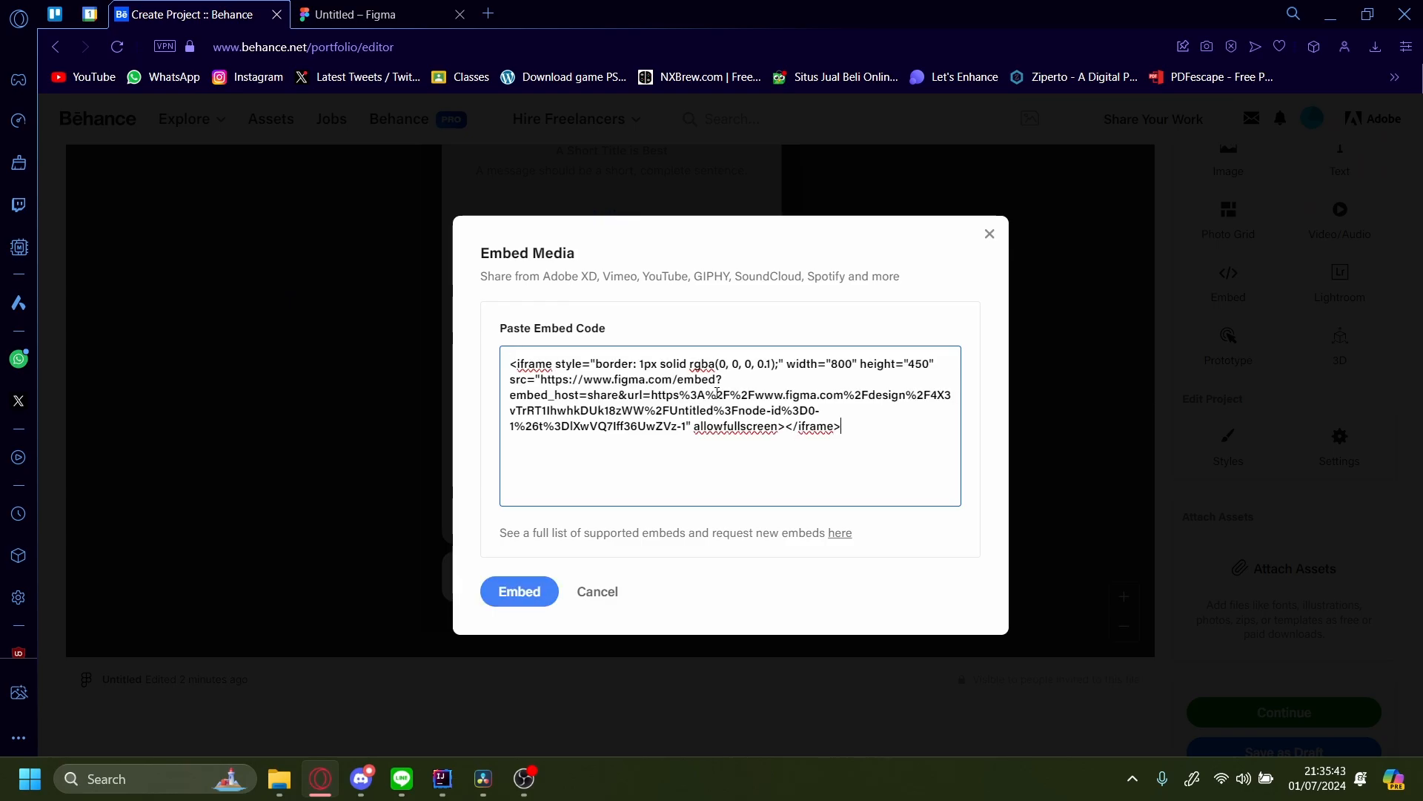
click(507, 586)
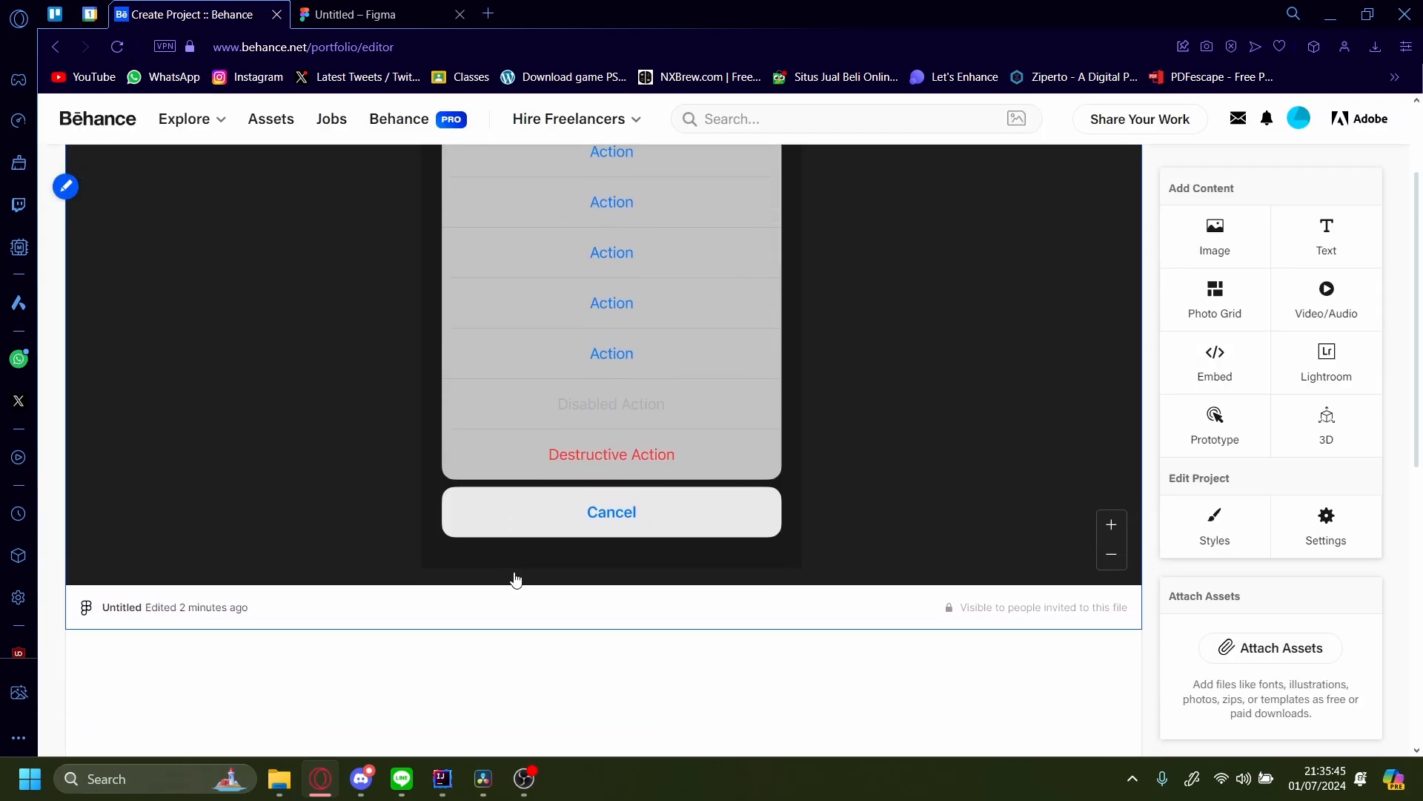
scroll(527, 543, down, 3)
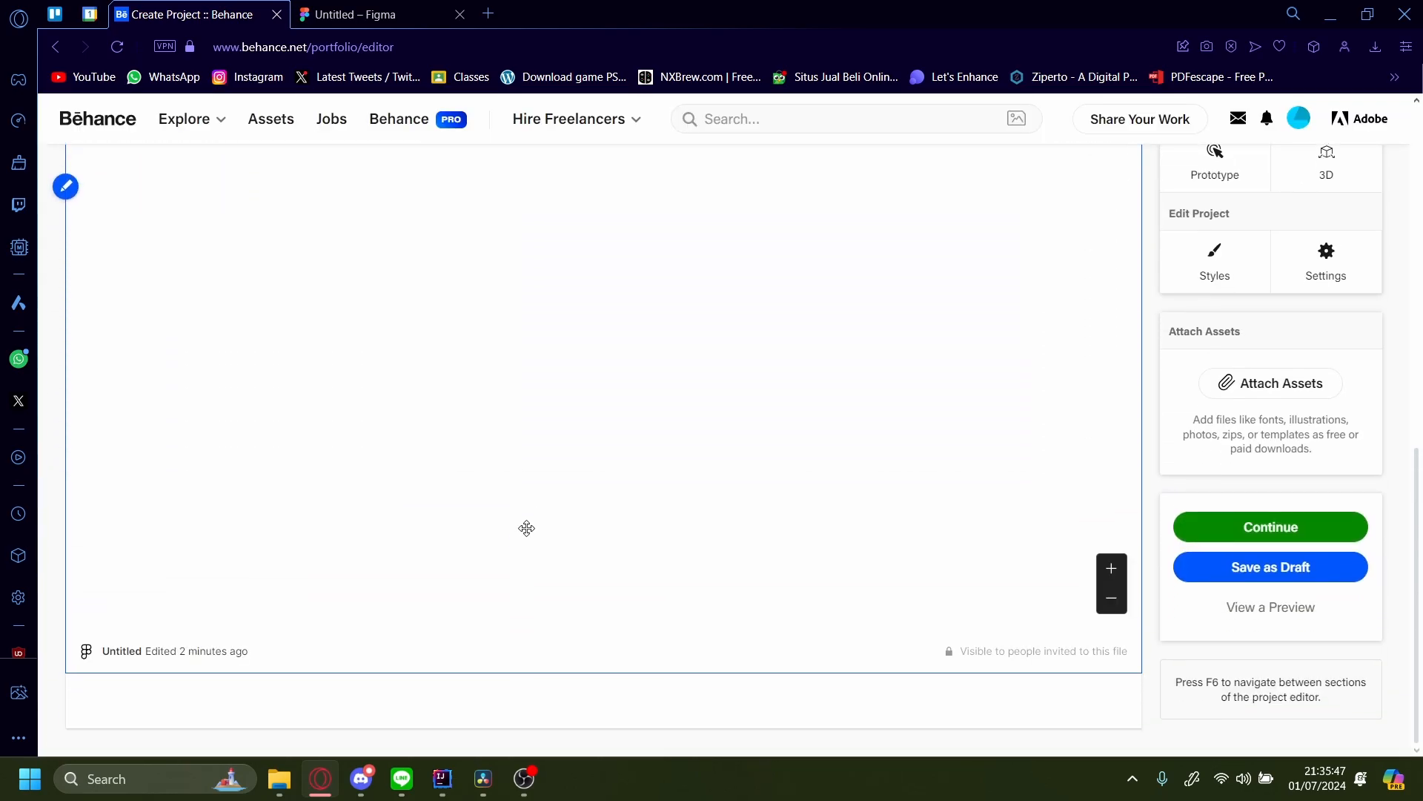